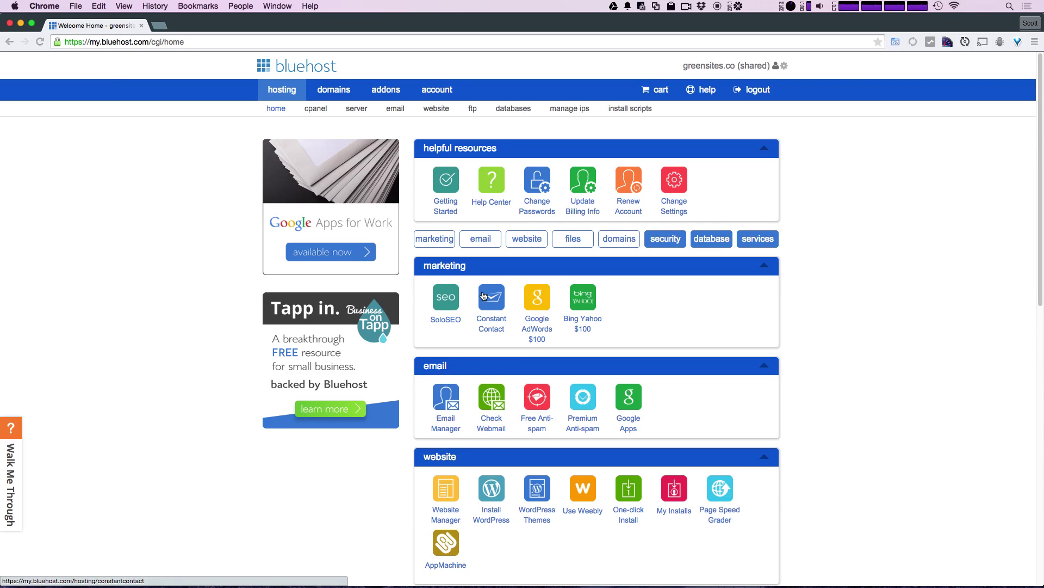
- Scroll the Bluehost hosting home page down to the website tools
{"action": "scroll", "coordinate": [484, 326], "scroll_direction": "down", "scroll_amount": 3}
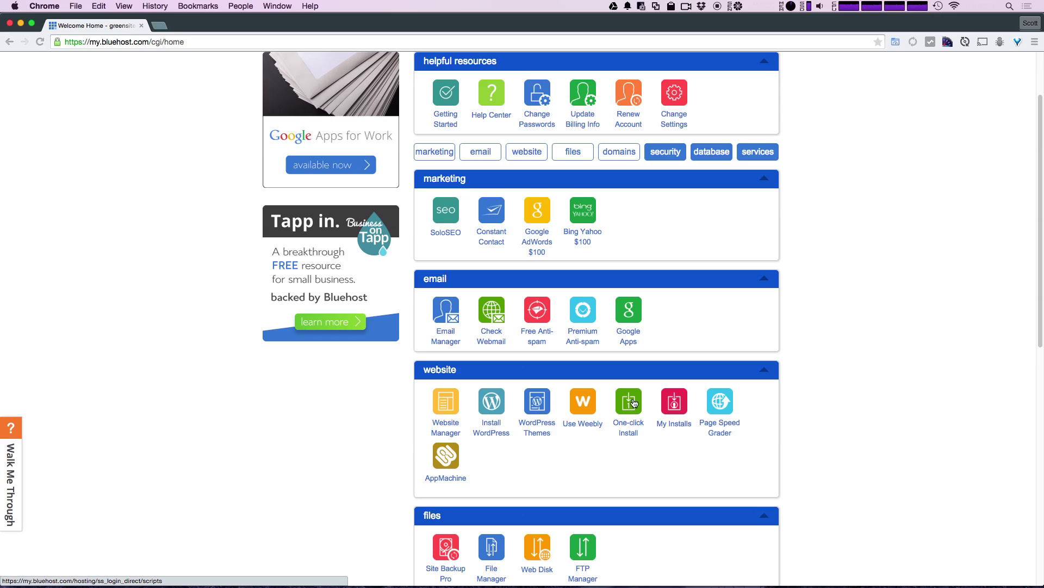
- Open the One Click Installs catalogue, scroll to eCommerce, and open the Magento install page
{"action": "left_click", "coordinate": [632, 421]}
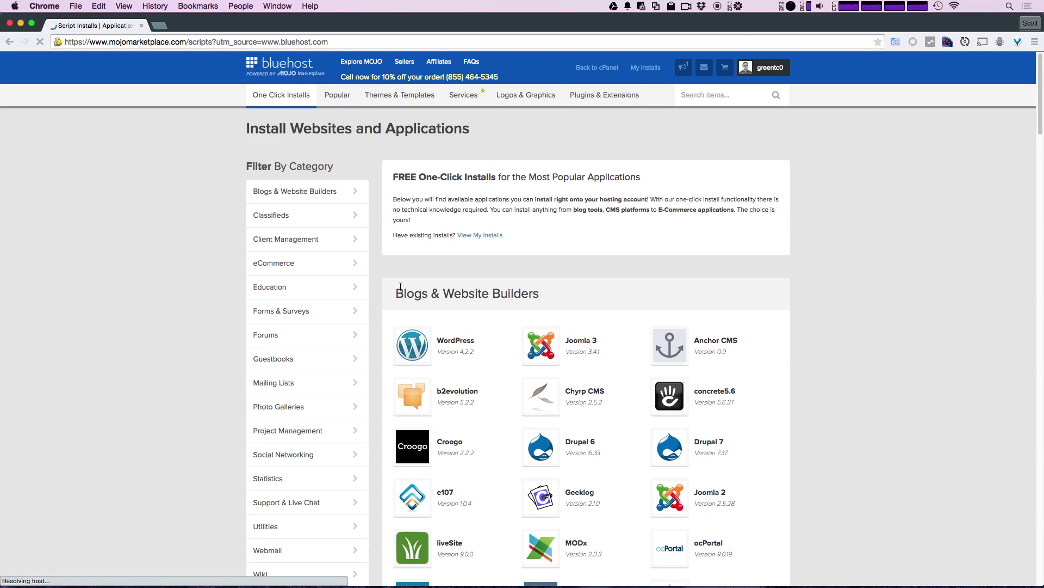
{"action": "left_click_drag", "start_coordinate": [397, 292], "coordinate": [550, 291]}
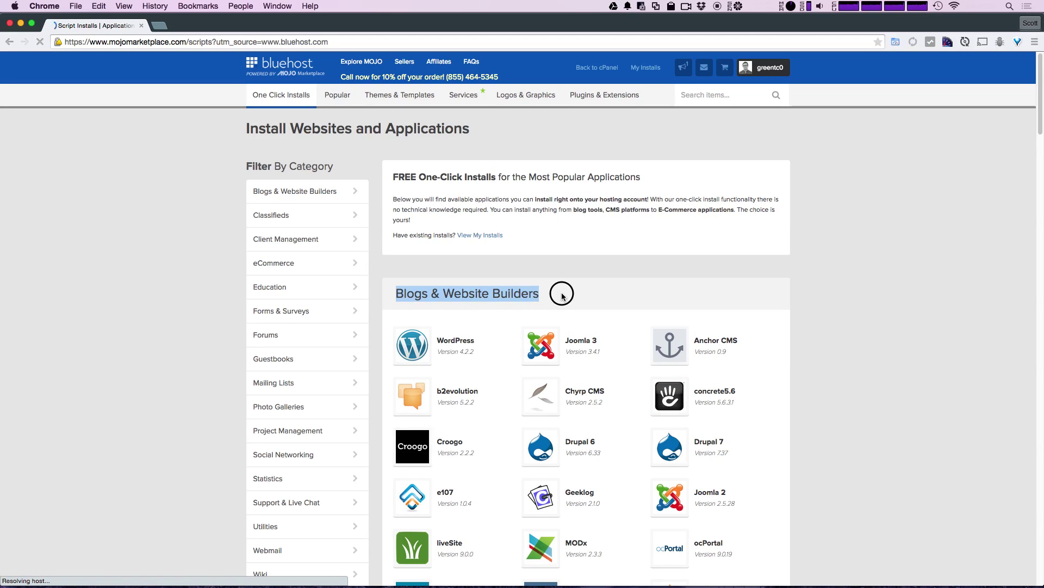
{"action": "left_click", "coordinate": [548, 291]}
{"action": "scroll", "coordinate": [545, 288], "scroll_direction": "down", "scroll_amount": 6}
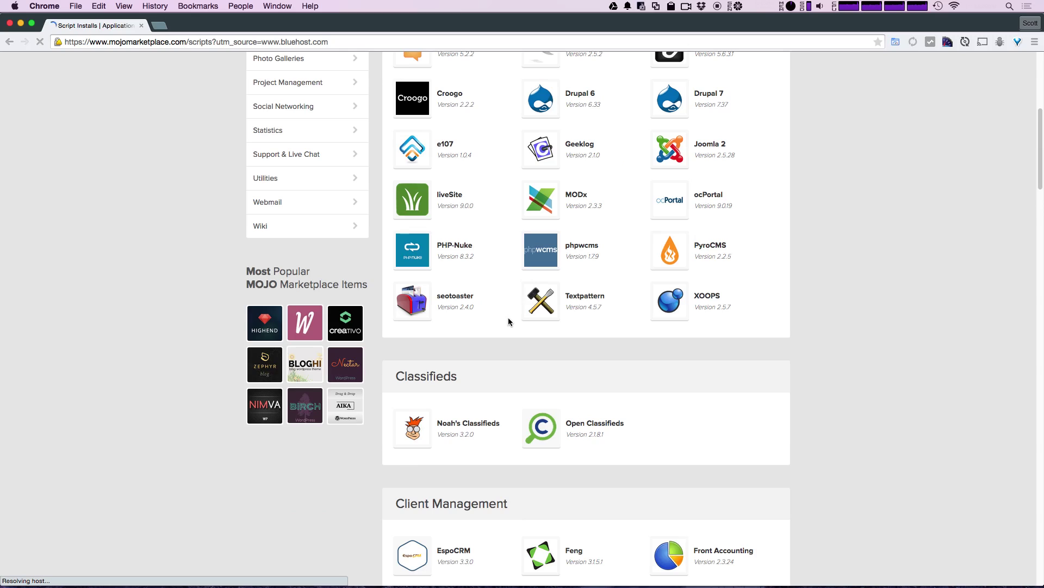
{"action": "scroll", "coordinate": [511, 321], "scroll_direction": "down", "scroll_amount": 5}
{"action": "scroll", "coordinate": [484, 367], "scroll_direction": "down", "scroll_amount": 3}
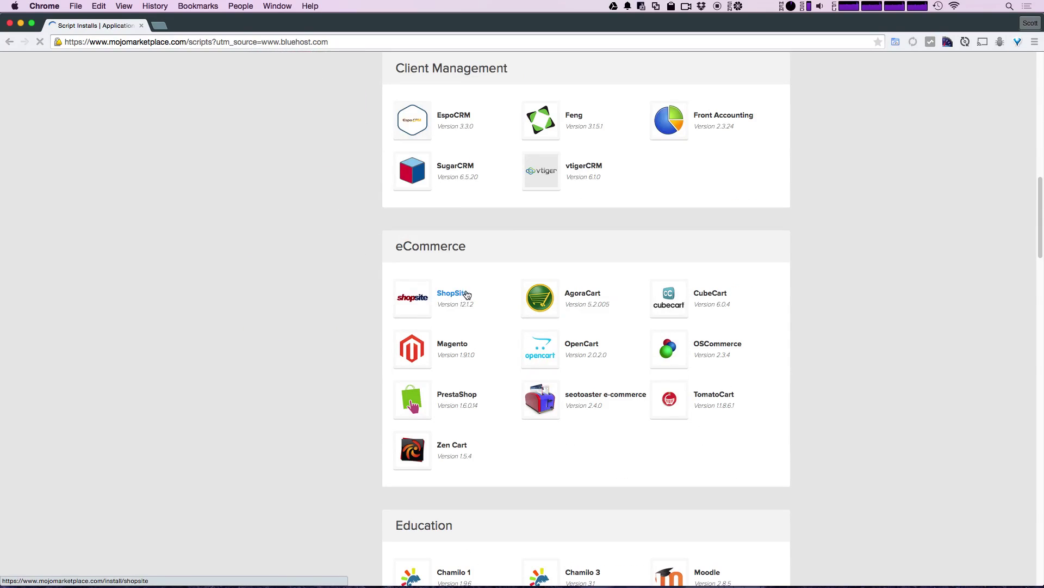
{"action": "left_click", "coordinate": [417, 352]}
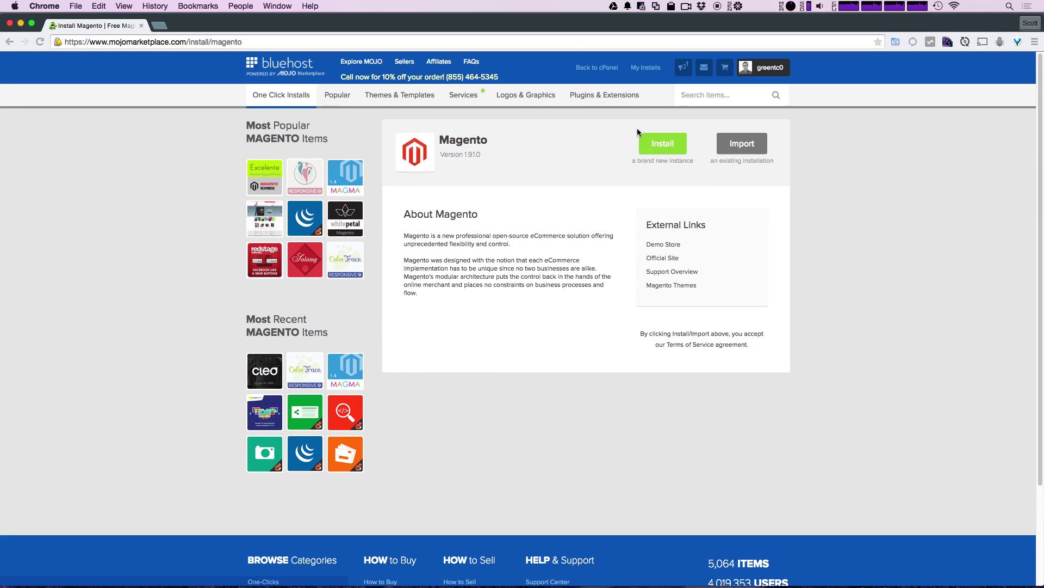
- Start a new Magento install and check the greensites.co domain for it
{"action": "left_click", "coordinate": [649, 143]}
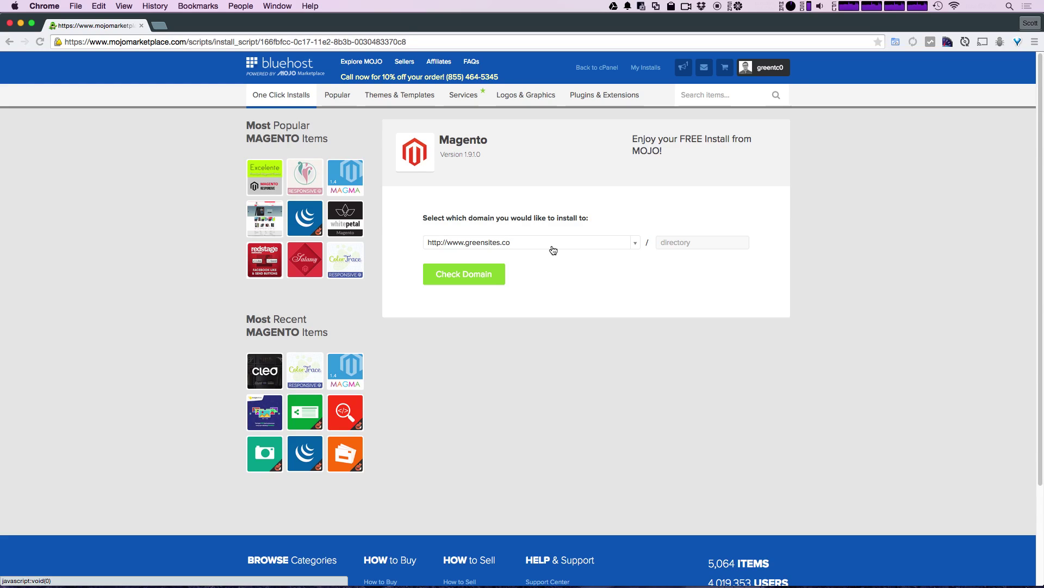
{"action": "left_click", "coordinate": [698, 241]}
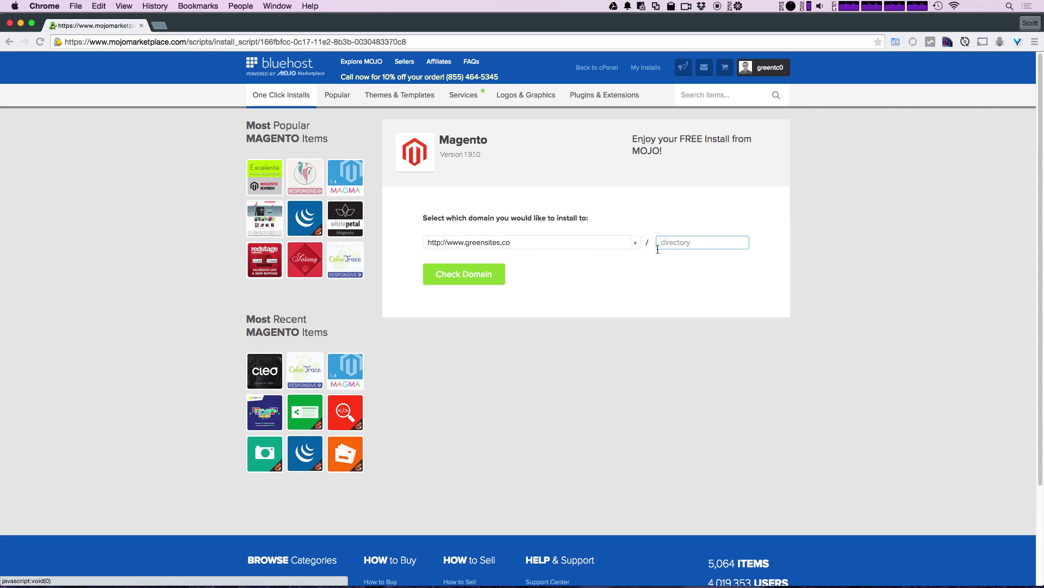
{"action": "left_click", "coordinate": [485, 276]}
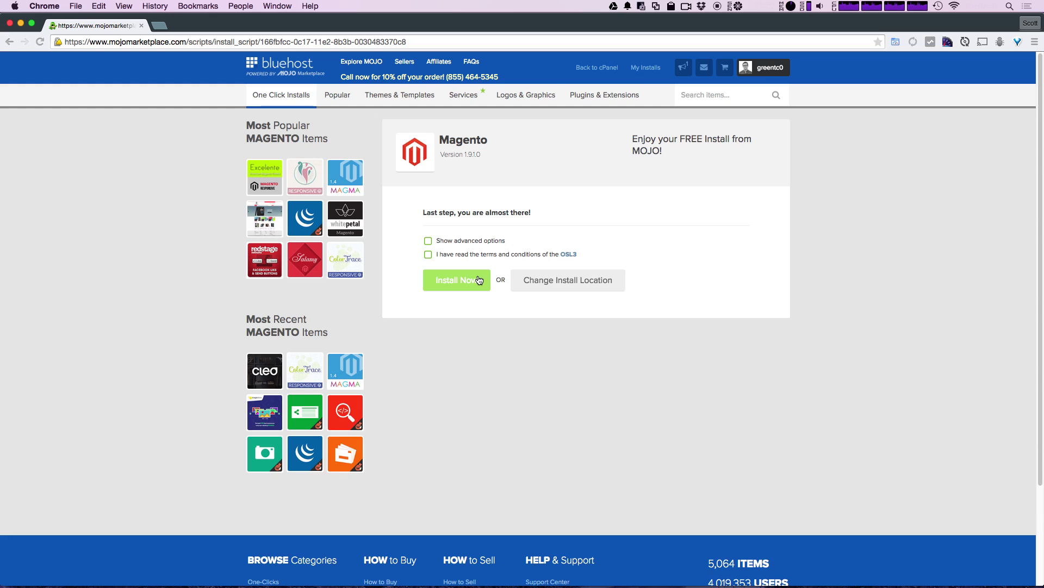
- Show the advanced options and enter the admin's first and last name
{"action": "left_click", "coordinate": [464, 241]}
{"action": "double_click", "coordinate": [490, 293]}
{"action": "type", "text": "Scott"}
{"action": "key", "text": "Tab"}
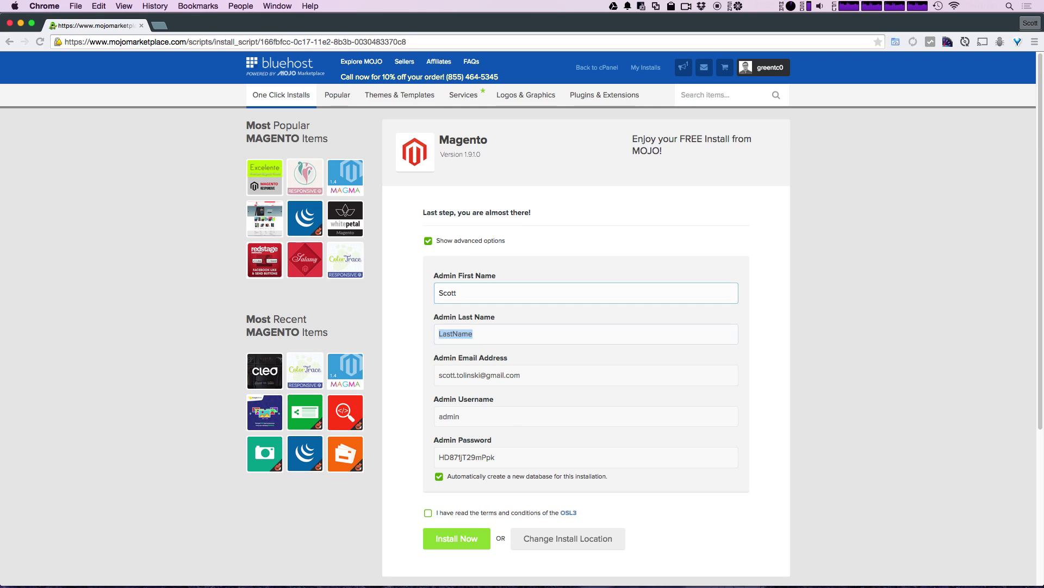
{"action": "type", "text": "Tolinski"}
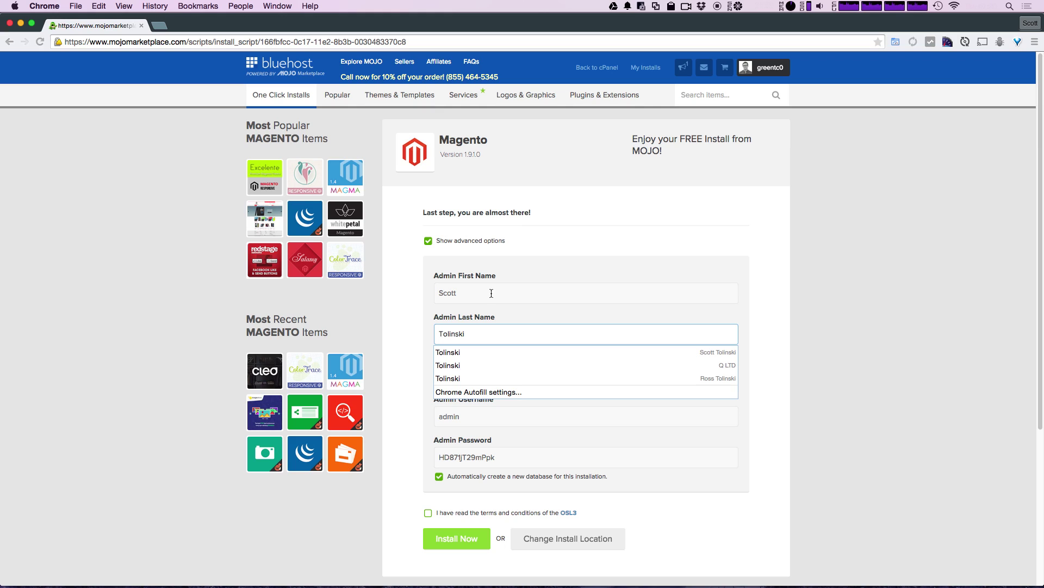
{"action": "key", "text": "Escape"}
{"action": "left_click", "coordinate": [406, 298]}
- Review the admin username and generated password, then accept the OSL3 terms
{"action": "scroll", "coordinate": [405, 298], "scroll_direction": "down", "scroll_amount": 5}
{"action": "scroll", "coordinate": [420, 310], "scroll_direction": "up", "scroll_amount": 3}
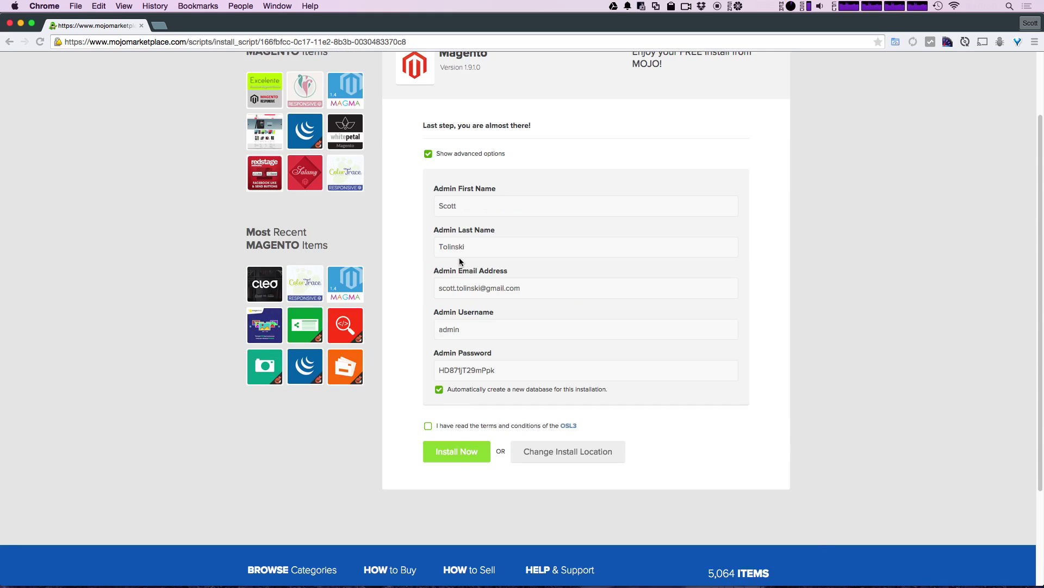
{"action": "double_click", "coordinate": [476, 331]}
{"action": "double_click", "coordinate": [489, 369]}
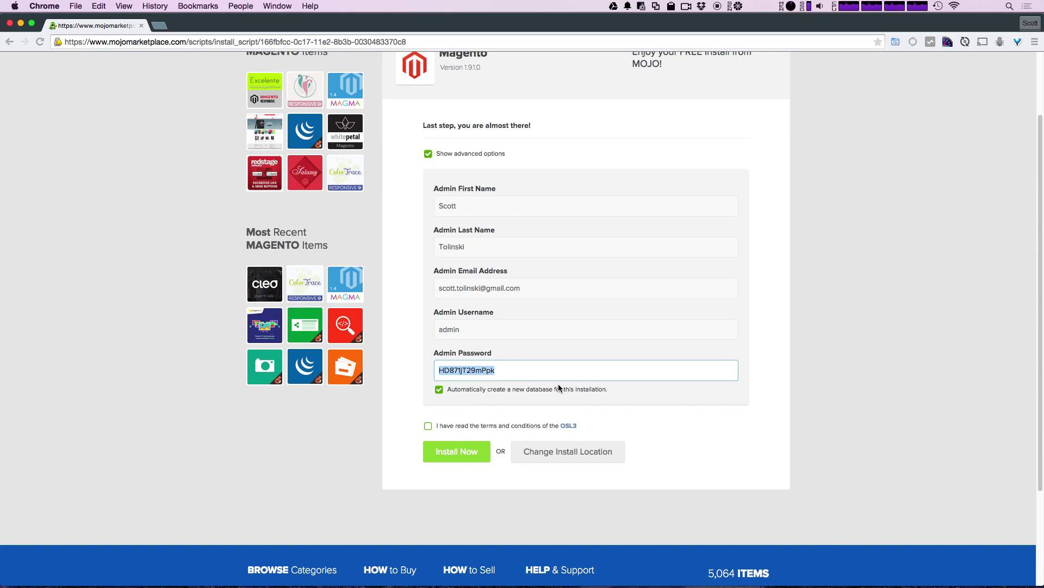
{"action": "left_click", "coordinate": [429, 427]}
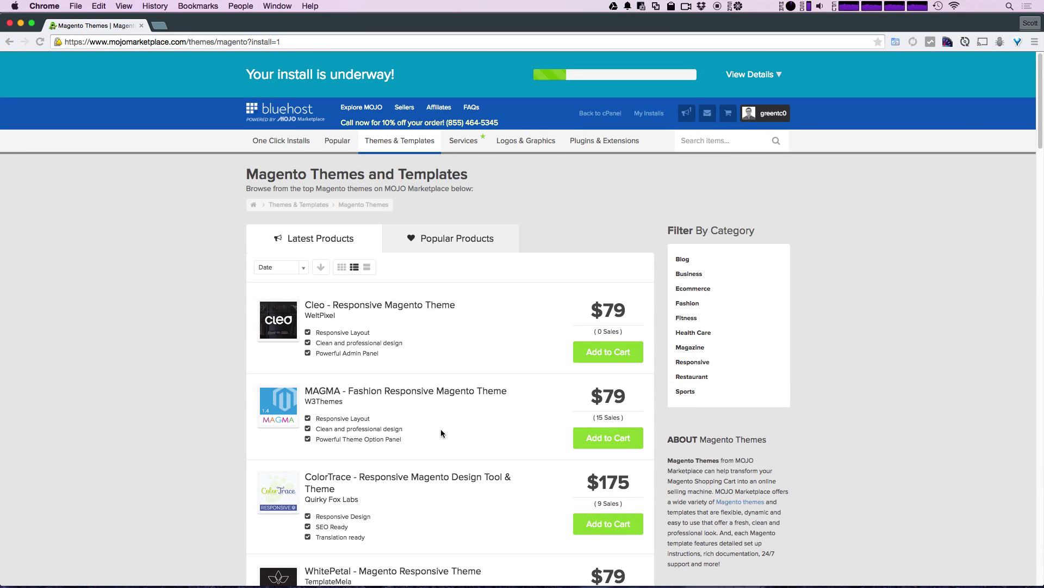
- Wait for the Magento install banner to change from underway to 'Your install is complete!'
{"action": "left_click_drag", "start_coordinate": [247, 64], "coordinate": [398, 76]}
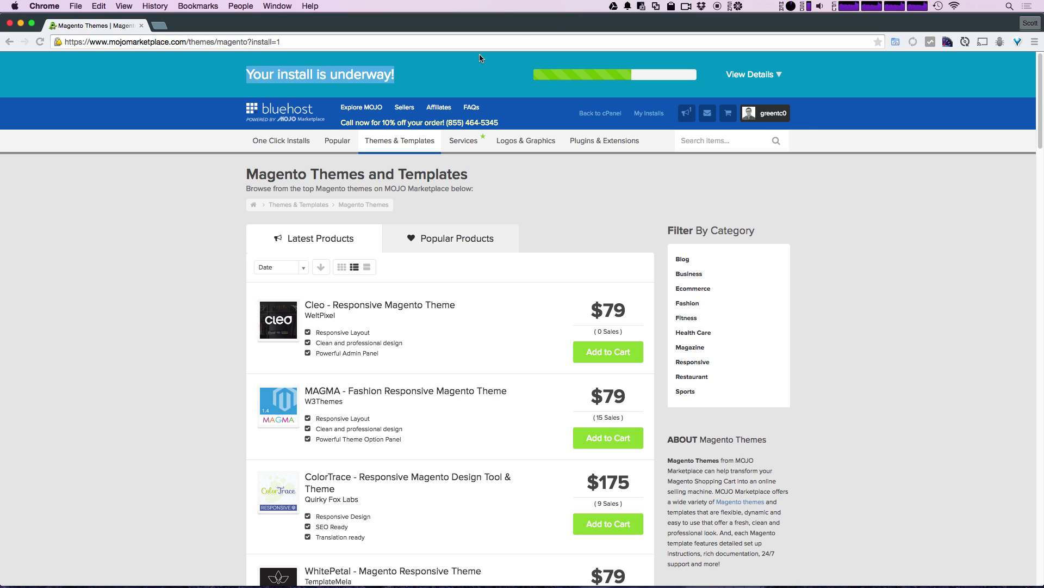
{"action": "left_click", "coordinate": [463, 67]}
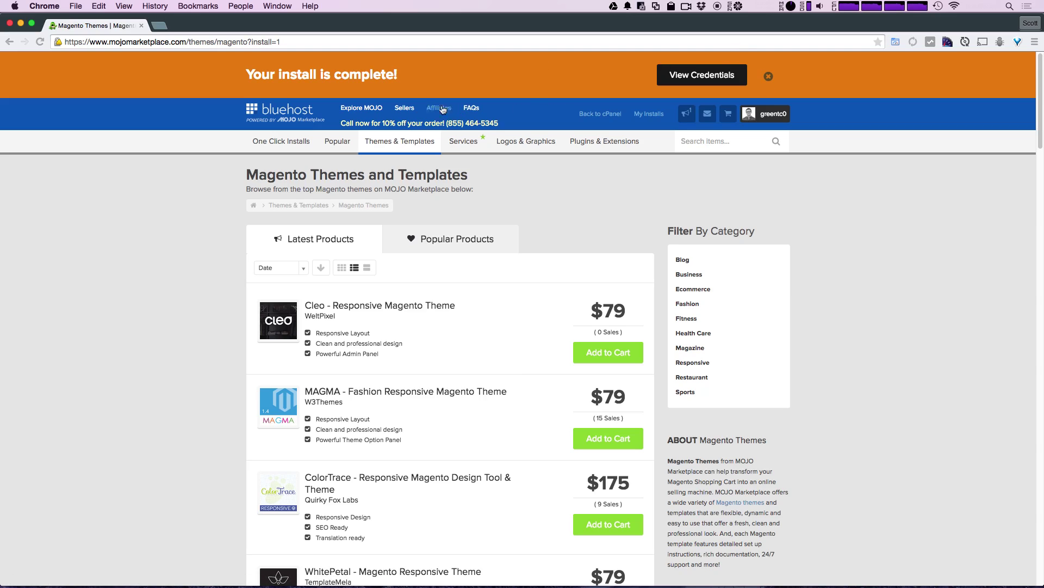
- Open the finished Magento install's credentials and launch the storefront URL in a new tab
{"action": "left_click", "coordinate": [732, 83]}
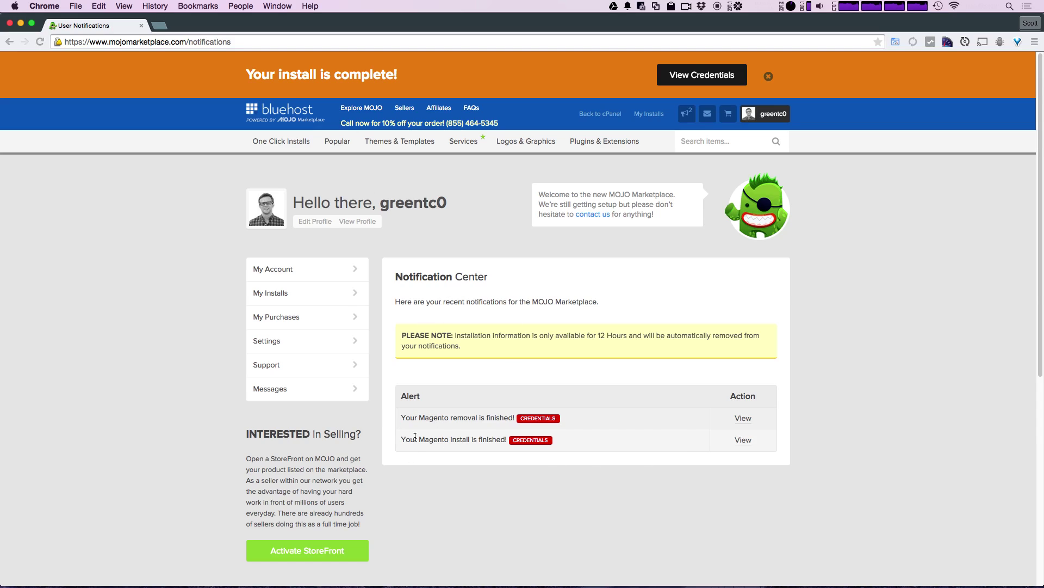
{"action": "left_click_drag", "start_coordinate": [414, 439], "coordinate": [506, 438]}
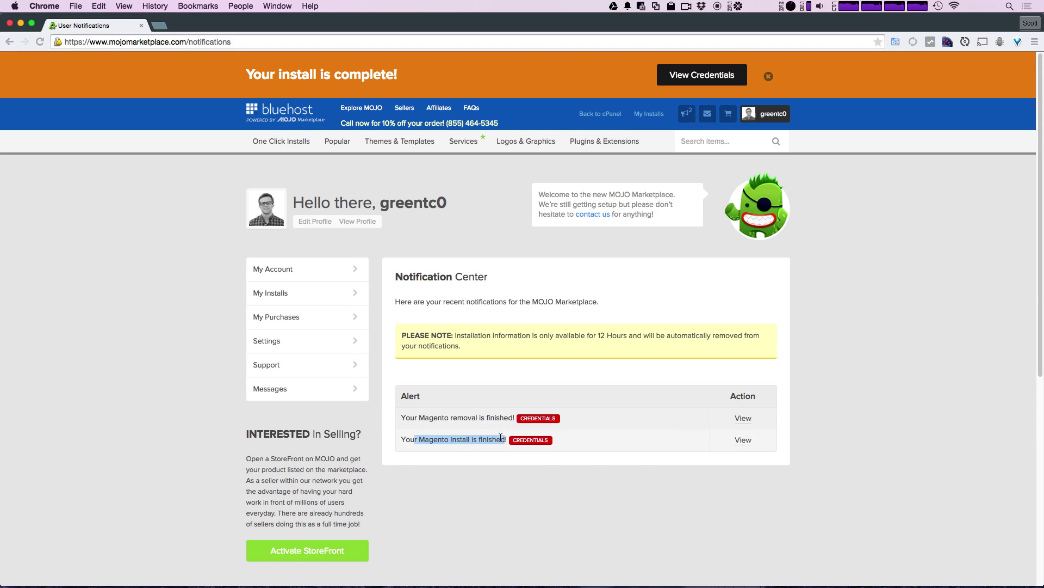
{"action": "left_click", "coordinate": [749, 444]}
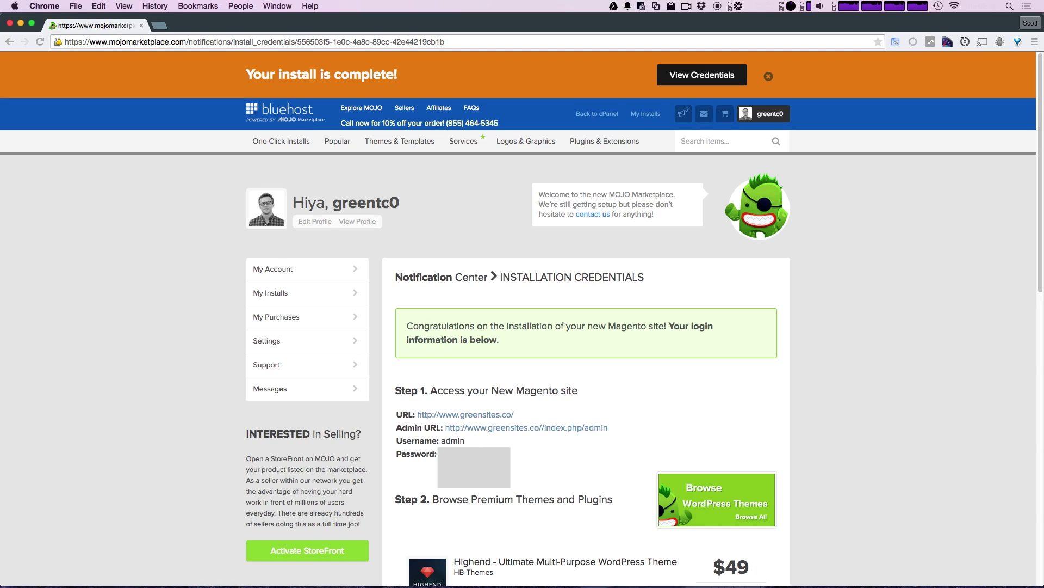
{"action": "left_click", "coordinate": [445, 415]}
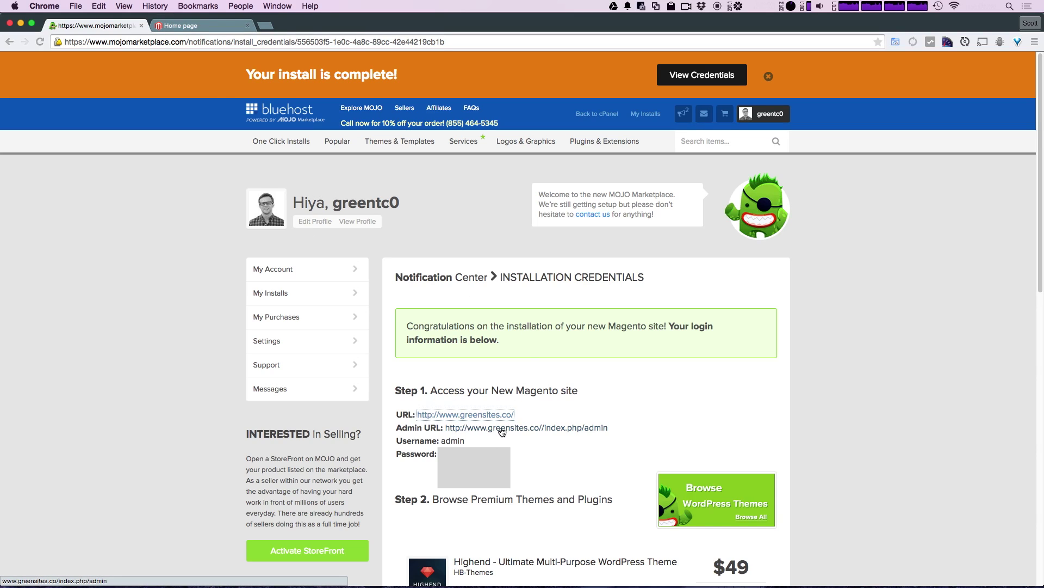
- Open the Magento admin URL in another tab, then view the live greensites.co home page
{"action": "left_click", "coordinate": [502, 431]}
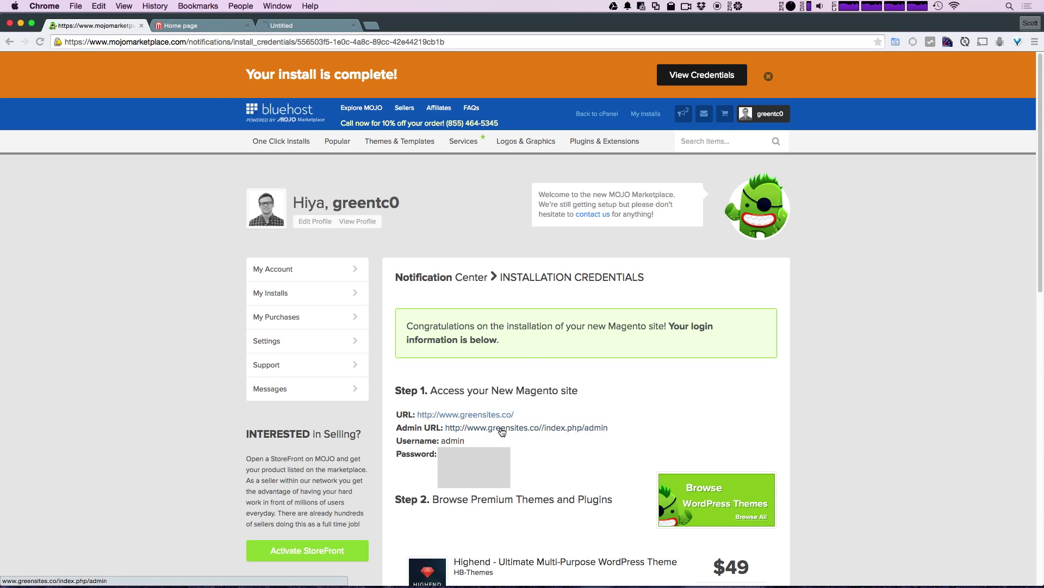
{"action": "left_click", "coordinate": [215, 29]}
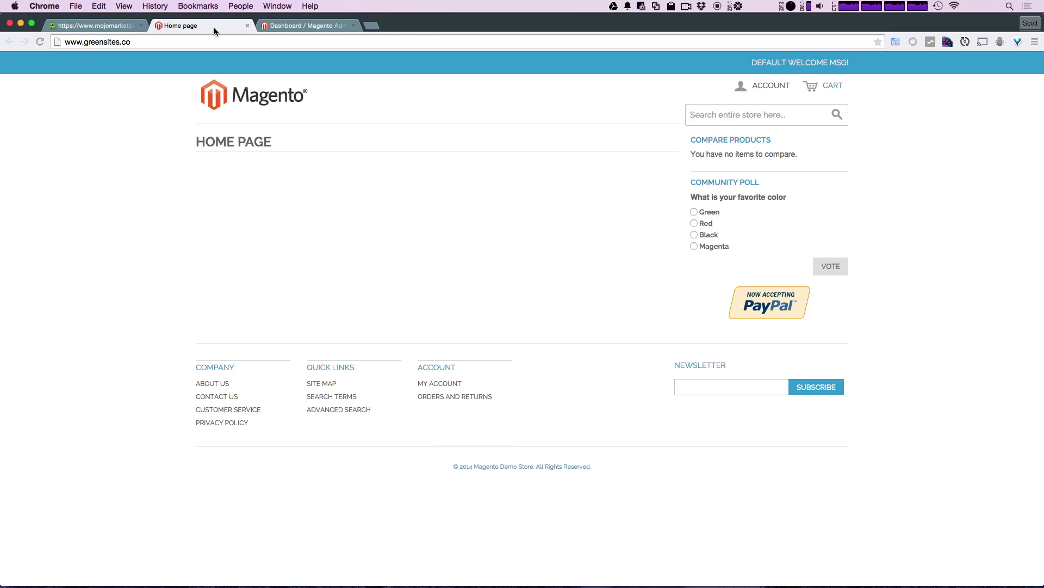
{"action": "double_click", "coordinate": [113, 42]}
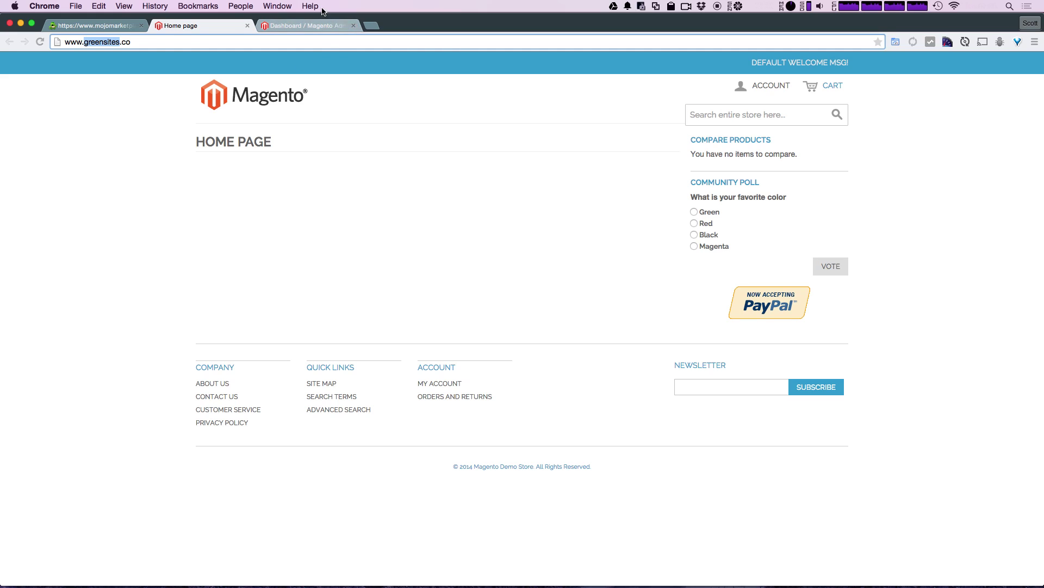
- Log in to the Magento admin, close the security-patch message, and return to the MOJO credentials page
{"action": "left_click", "coordinate": [300, 25]}
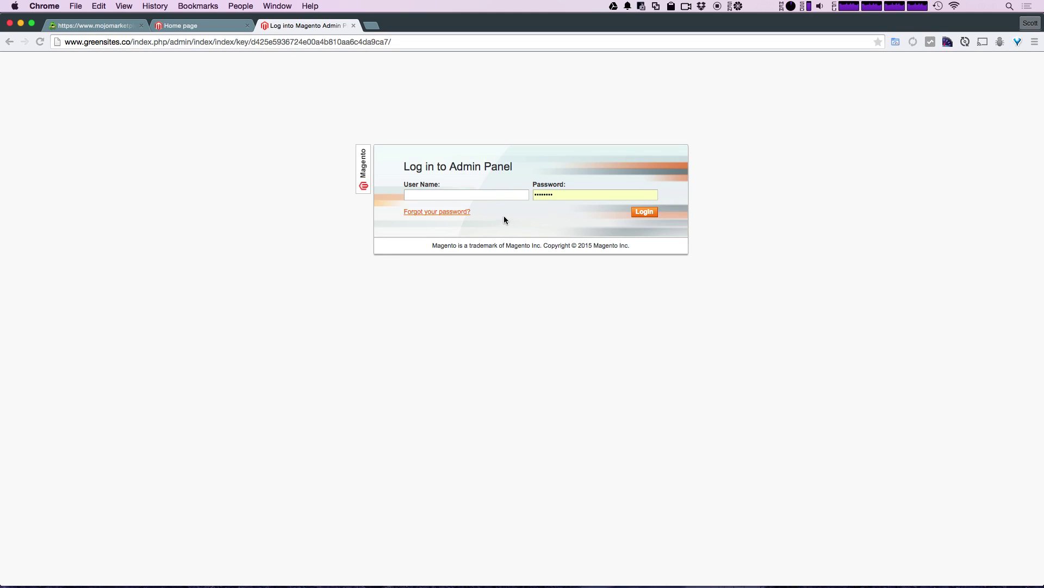
{"action": "type", "text": "admin"}
{"action": "key", "text": "Tab"}
{"action": "key", "text": "Return"}
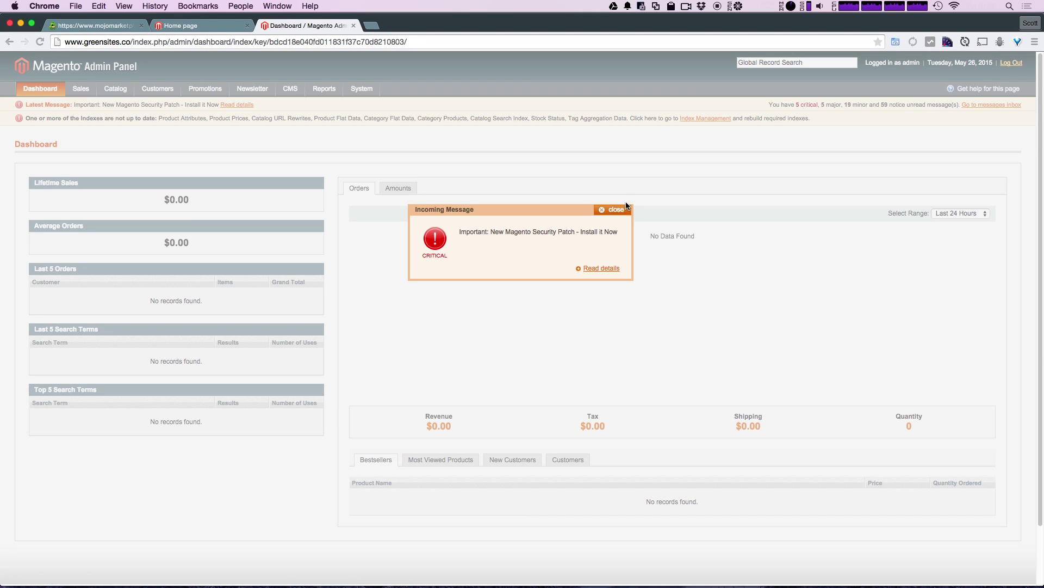
{"action": "left_click", "coordinate": [619, 210]}
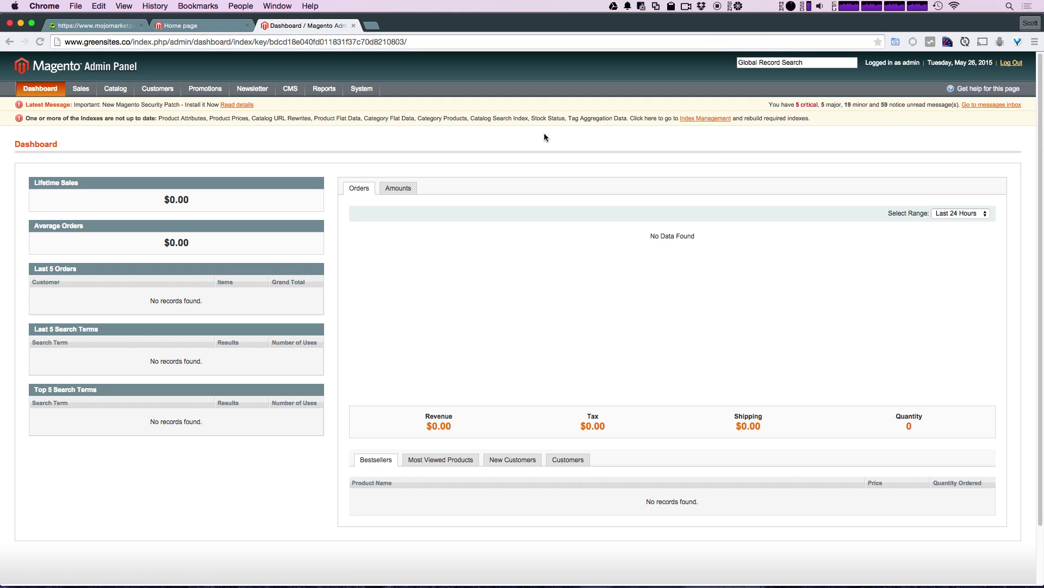
{"action": "left_click", "coordinate": [95, 27]}
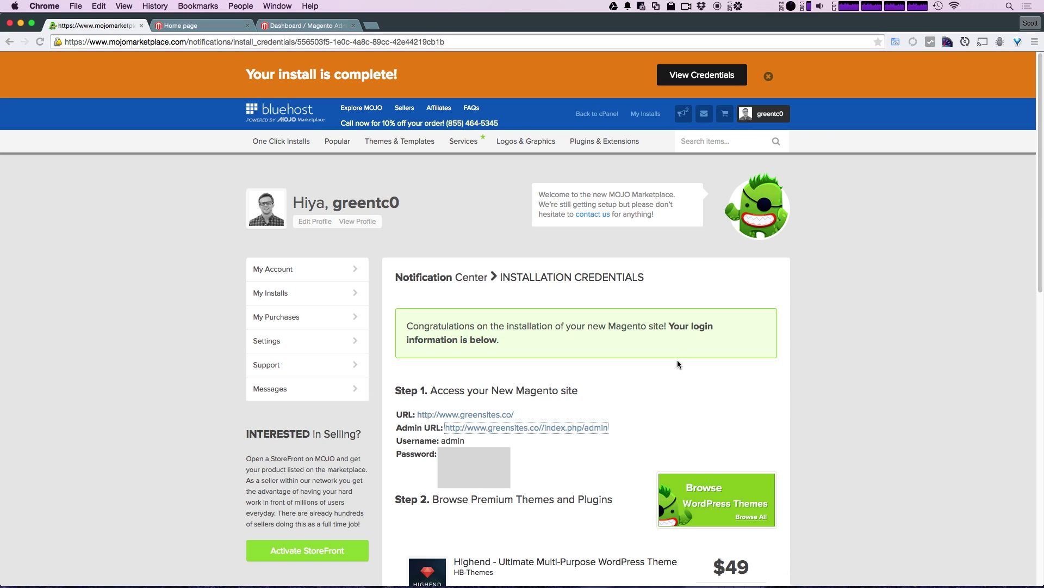
{"action": "mouse_move", "coordinate": [377, 142]}
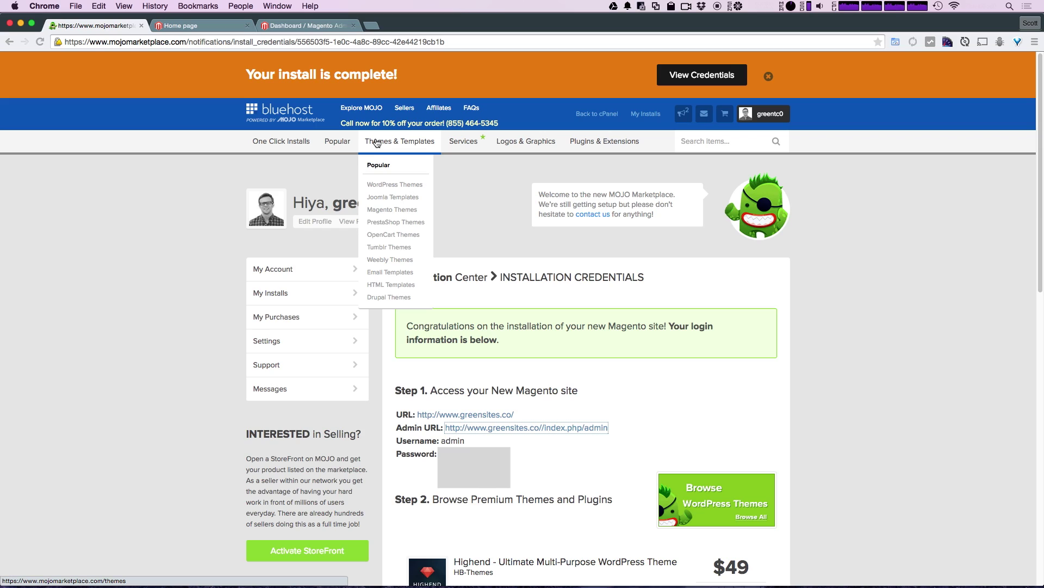
{"action": "left_click", "coordinate": [283, 31]}
{"action": "left_click", "coordinate": [171, 31]}
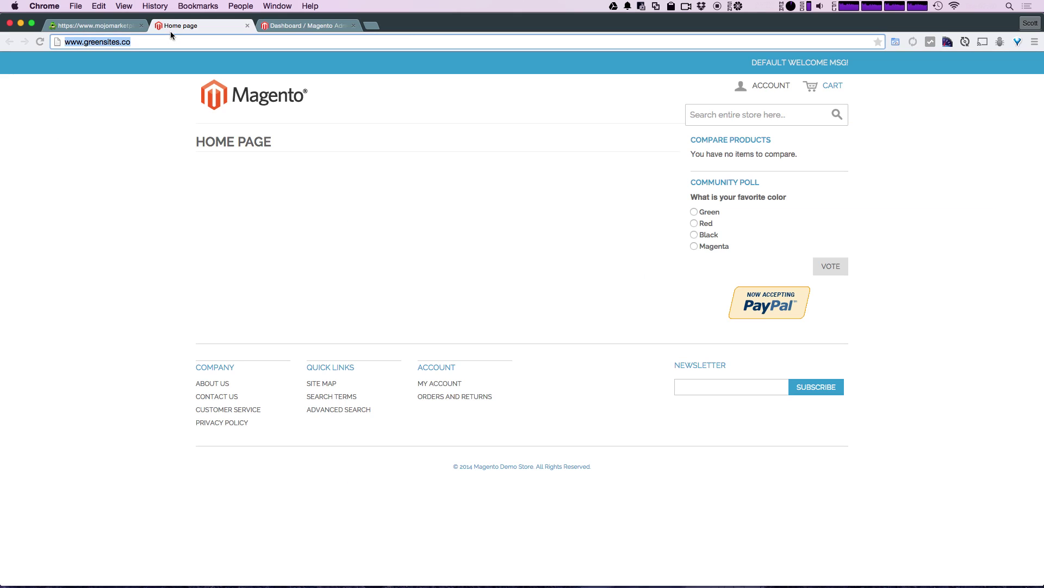
{"action": "left_click", "coordinate": [570, 168]}
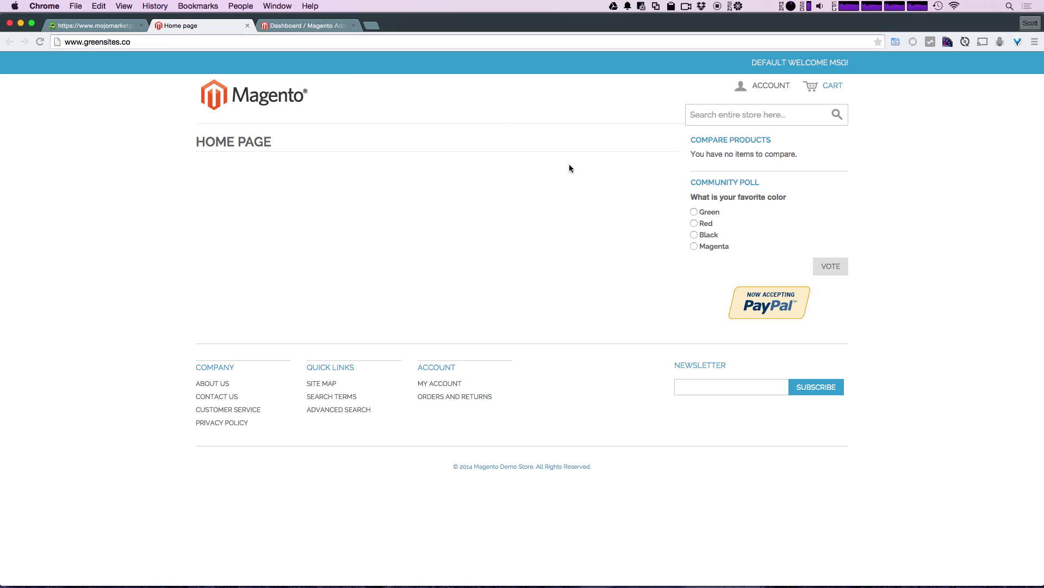
{"action": "double_click", "coordinate": [130, 41]}
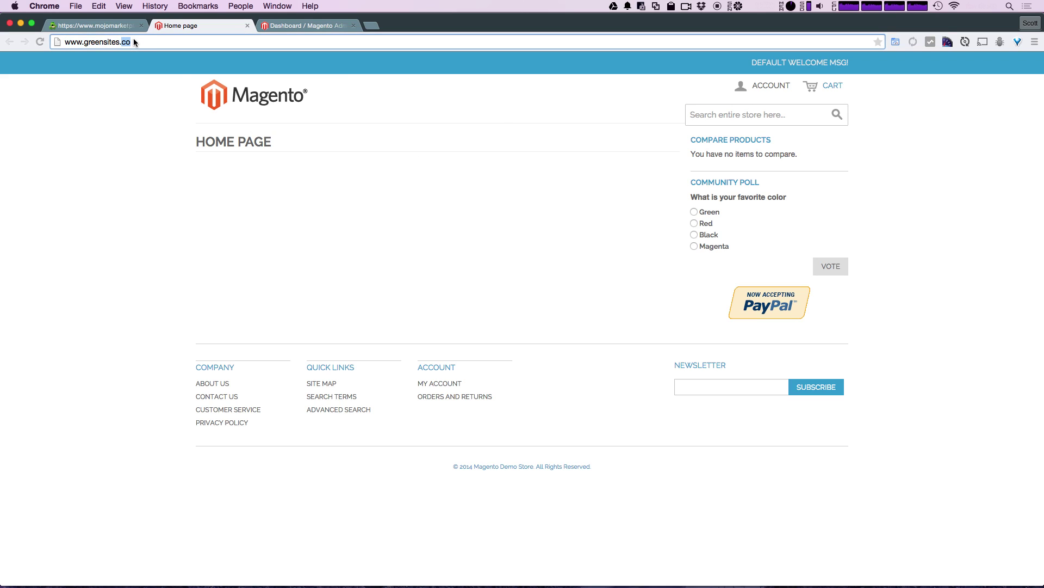
{"action": "left_click", "coordinate": [306, 272]}
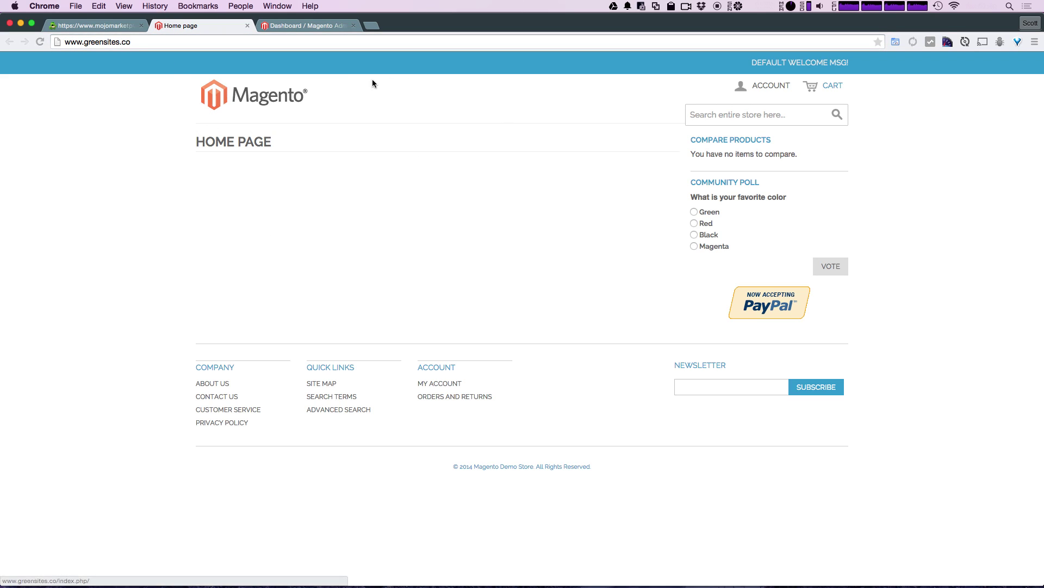
{"action": "left_click", "coordinate": [191, 39]}
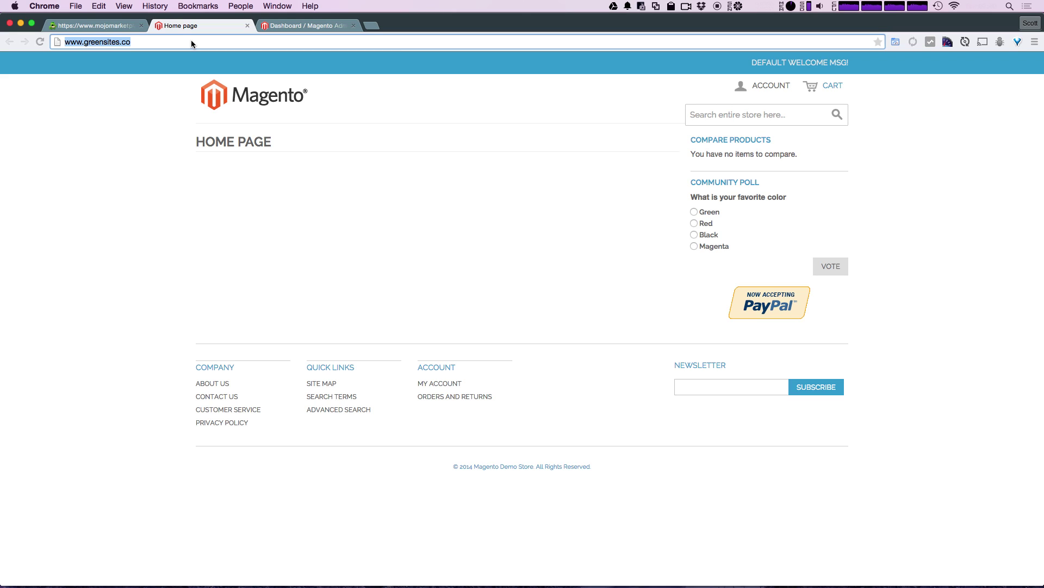
{"action": "left_click", "coordinate": [150, 47]}
{"action": "left_click_drag", "start_coordinate": [151, 47], "coordinate": [65, 41]}
{"action": "left_click", "coordinate": [123, 152]}
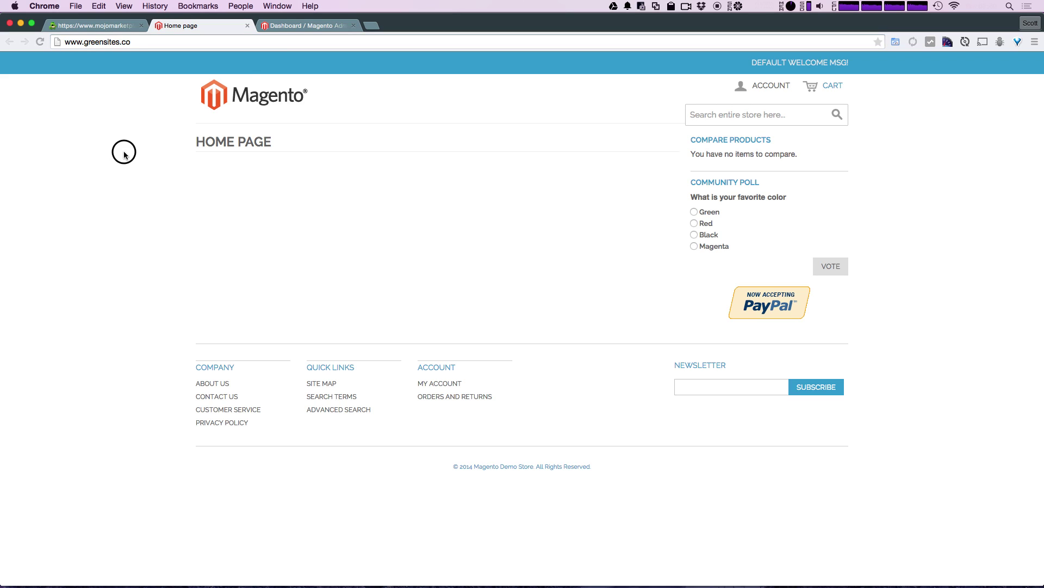